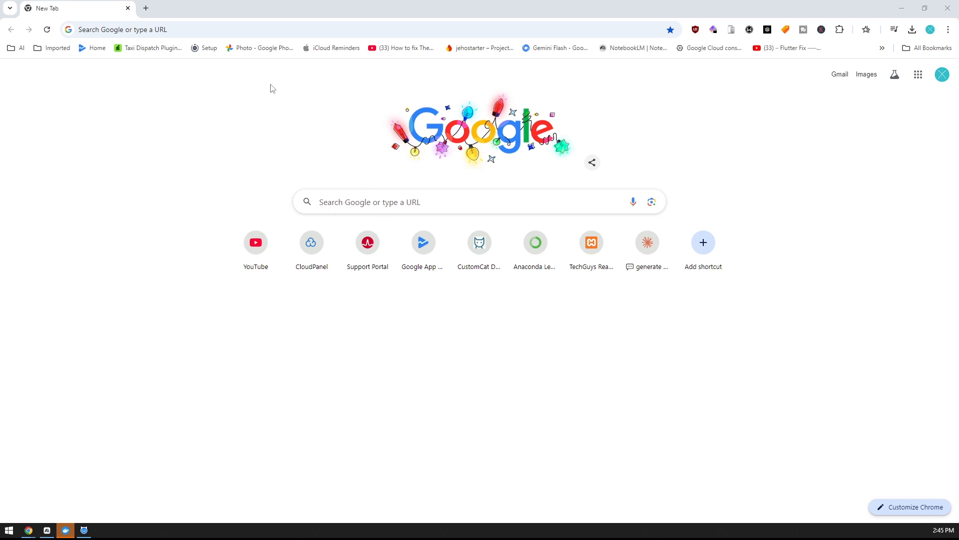
Go to the mongodb.com website
{"action": "left_click", "coordinate": [264, 26]}
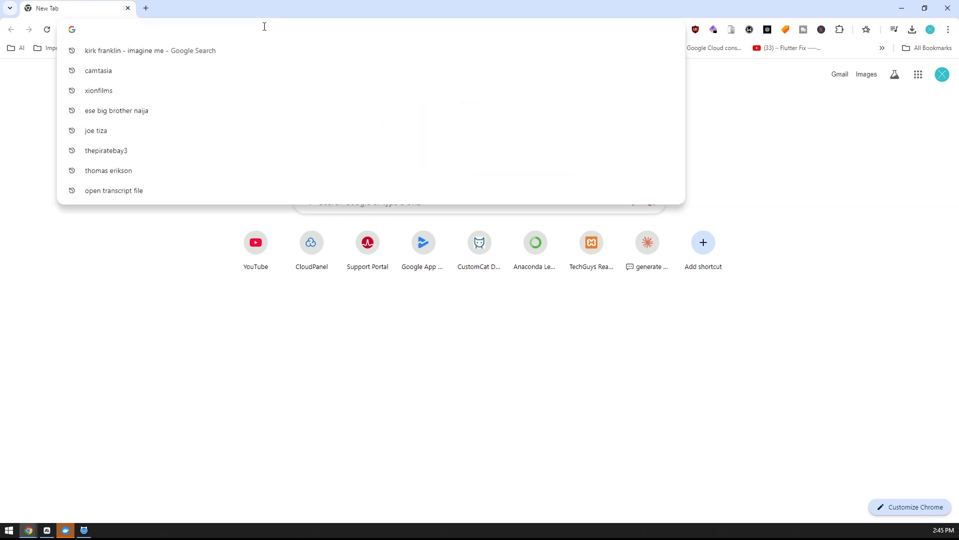
{"action": "type", "text": "mon"}
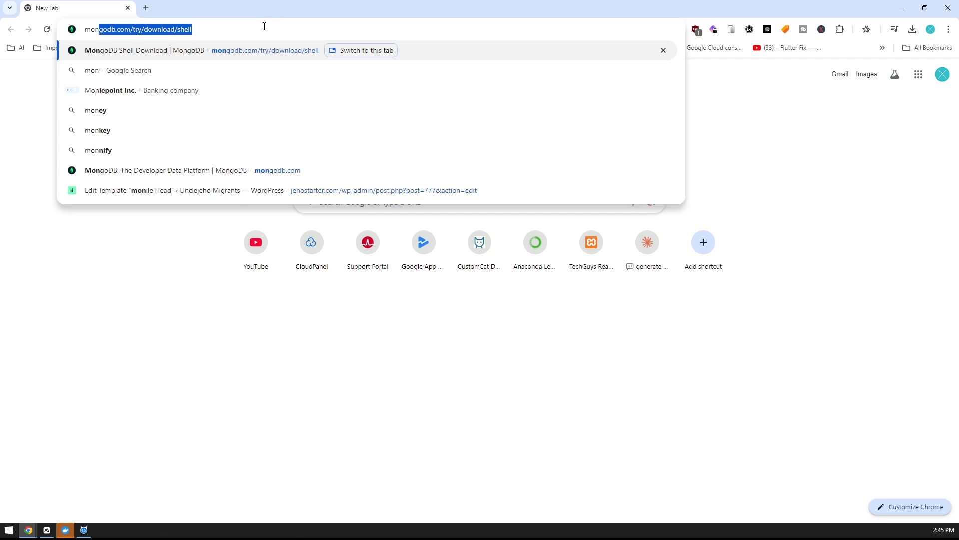
{"action": "type", "text": "godb.com"}
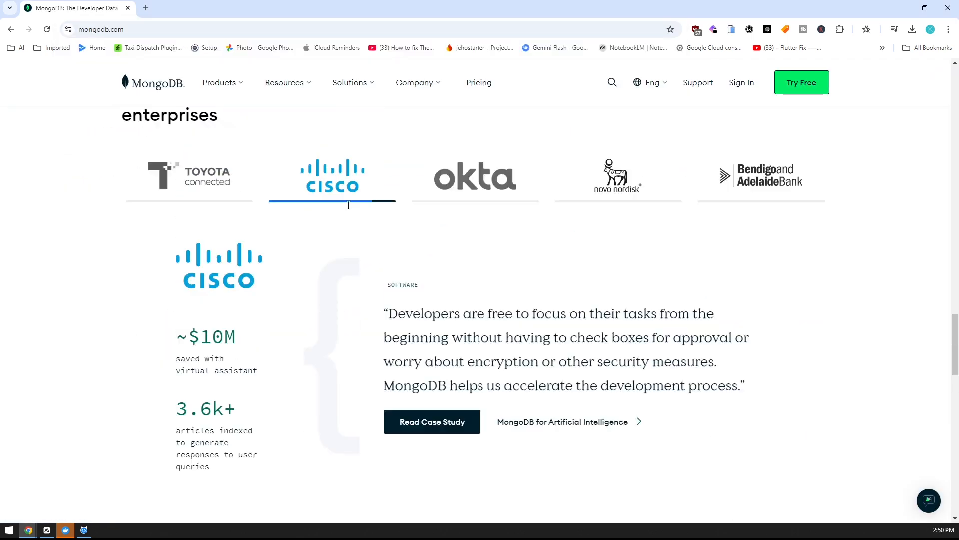
{"action": "scroll", "coordinate": [355, 154], "scroll_direction": "up", "scroll_amount": 10}
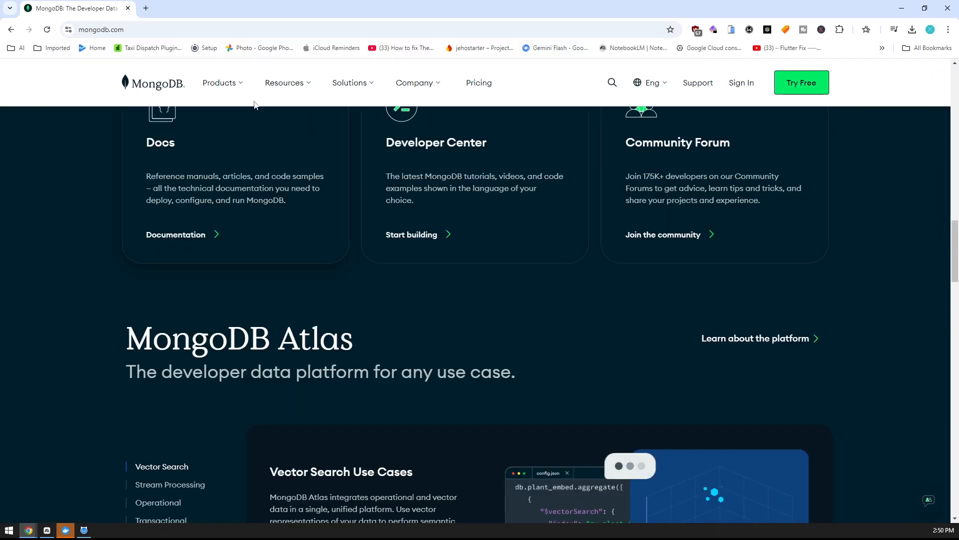
{"action": "scroll", "coordinate": [253, 100], "scroll_direction": "up", "scroll_amount": 8}
Open the self-managed Community Edition product page and go to its download page
{"action": "mouse_move", "coordinate": [244, 85]}
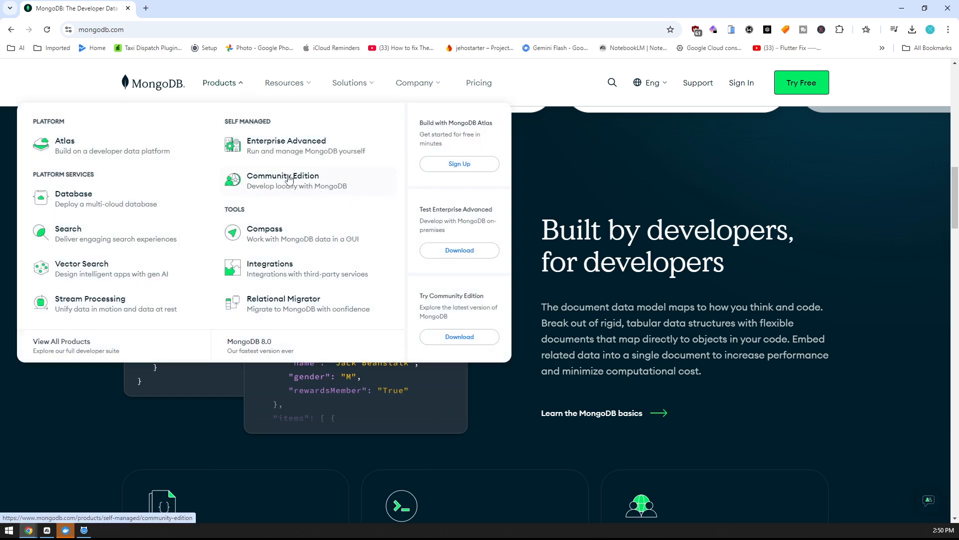
{"action": "left_click", "coordinate": [244, 86]}
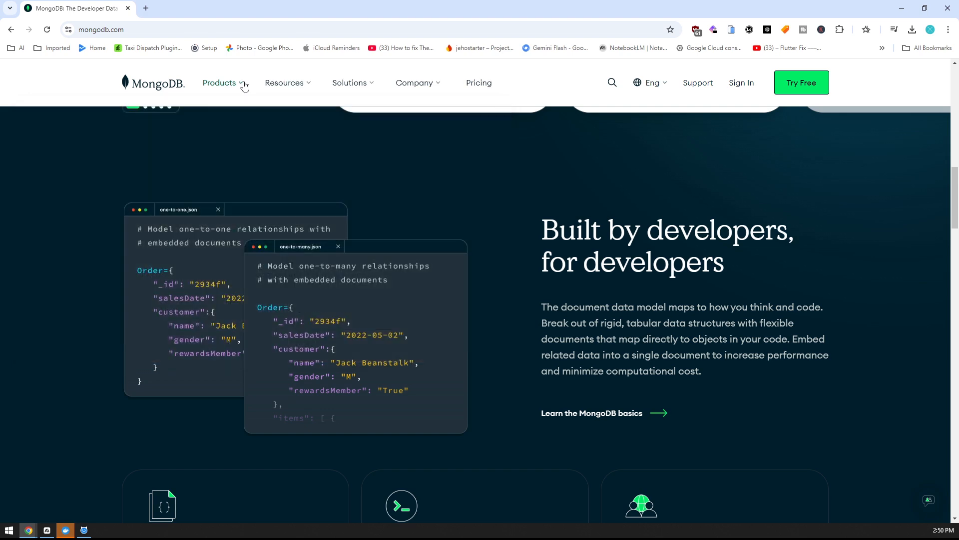
{"action": "left_click", "coordinate": [244, 86]}
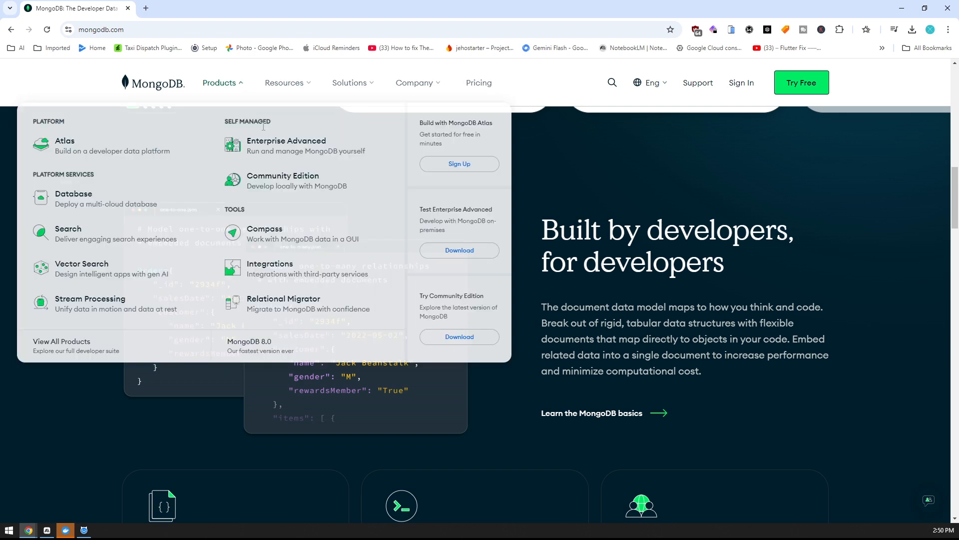
{"action": "left_click", "coordinate": [299, 181]}
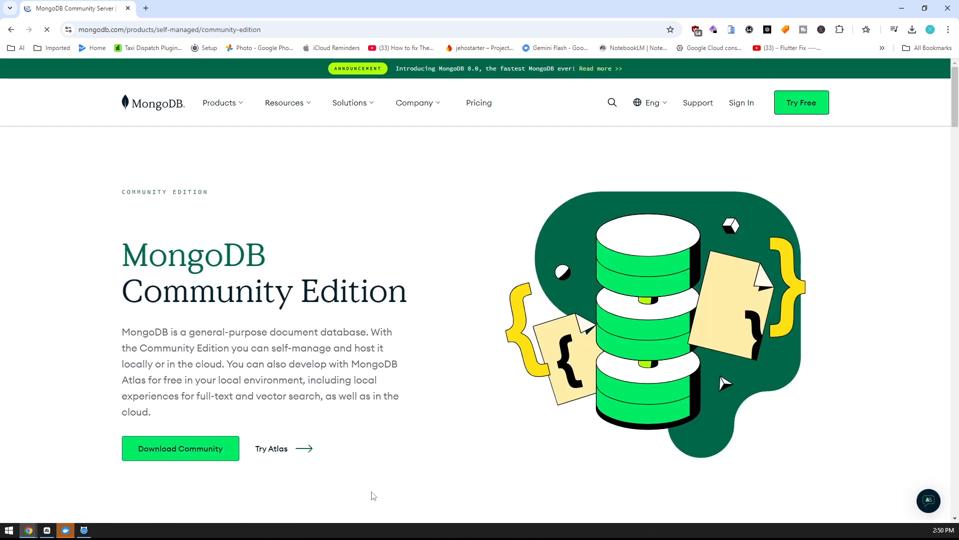
{"action": "left_click", "coordinate": [181, 452]}
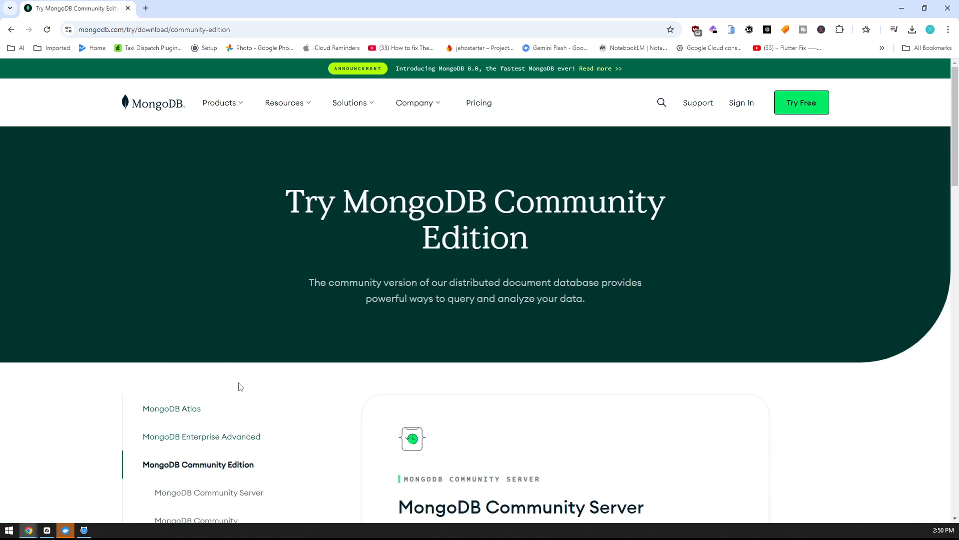
Review the available versions for the MongoDB Community Server download, keeping 8.0.4 (current) selected
{"action": "scroll", "coordinate": [239, 386], "scroll_direction": "down", "scroll_amount": 7}
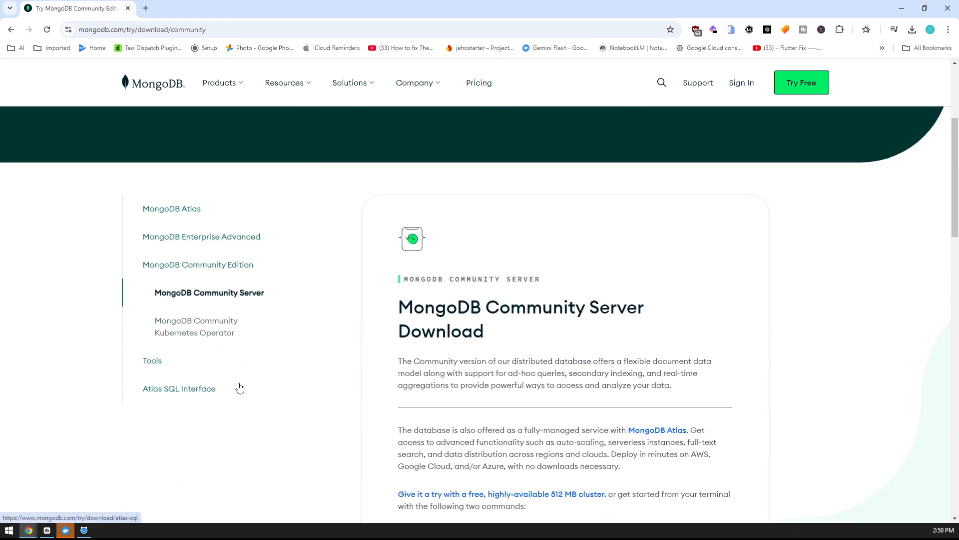
{"action": "scroll", "coordinate": [339, 398], "scroll_direction": "down", "scroll_amount": 2}
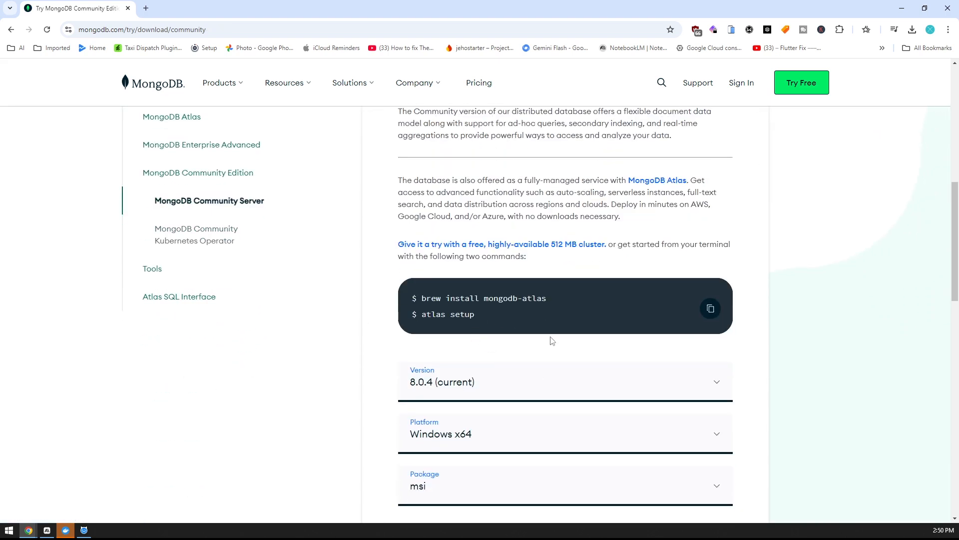
{"action": "scroll", "coordinate": [551, 341], "scroll_direction": "up", "scroll_amount": 1}
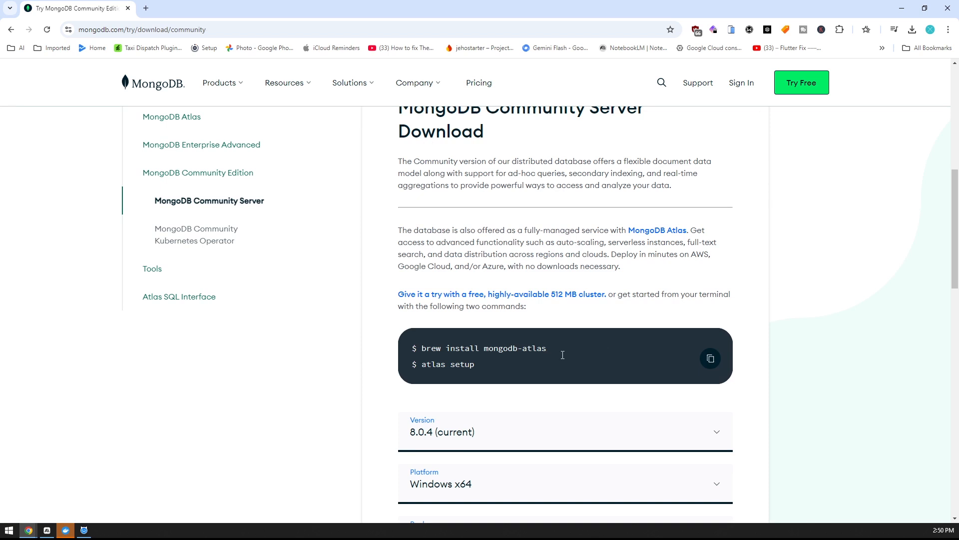
{"action": "scroll", "coordinate": [597, 389], "scroll_direction": "down", "scroll_amount": 2}
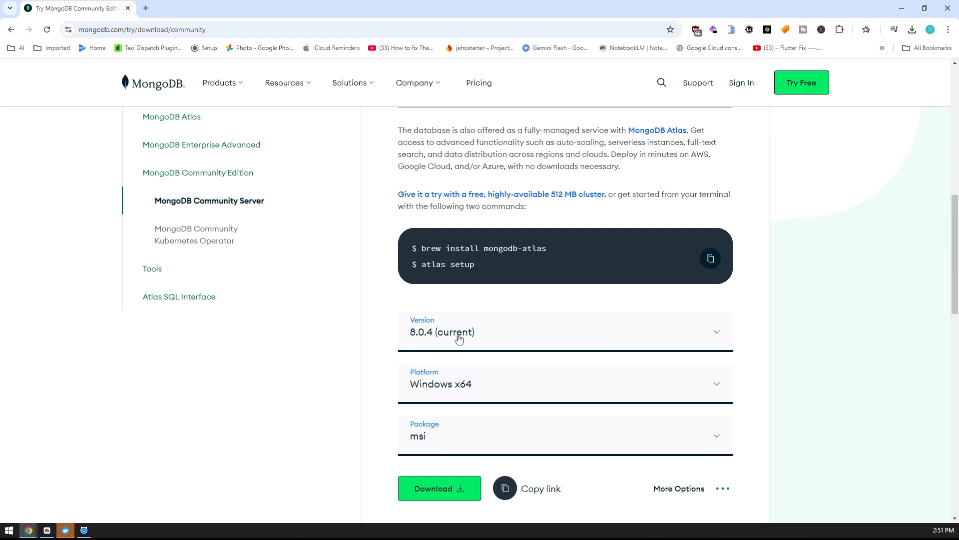
{"action": "left_click", "coordinate": [602, 345]}
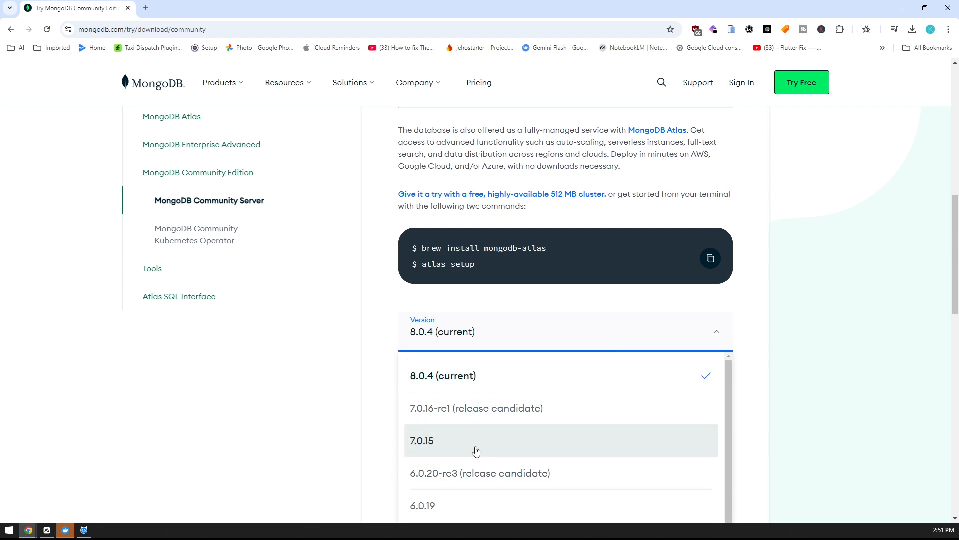
{"action": "scroll", "coordinate": [472, 456], "scroll_direction": "down", "scroll_amount": 2}
{"action": "scroll", "coordinate": [458, 407], "scroll_direction": "up", "scroll_amount": 1}
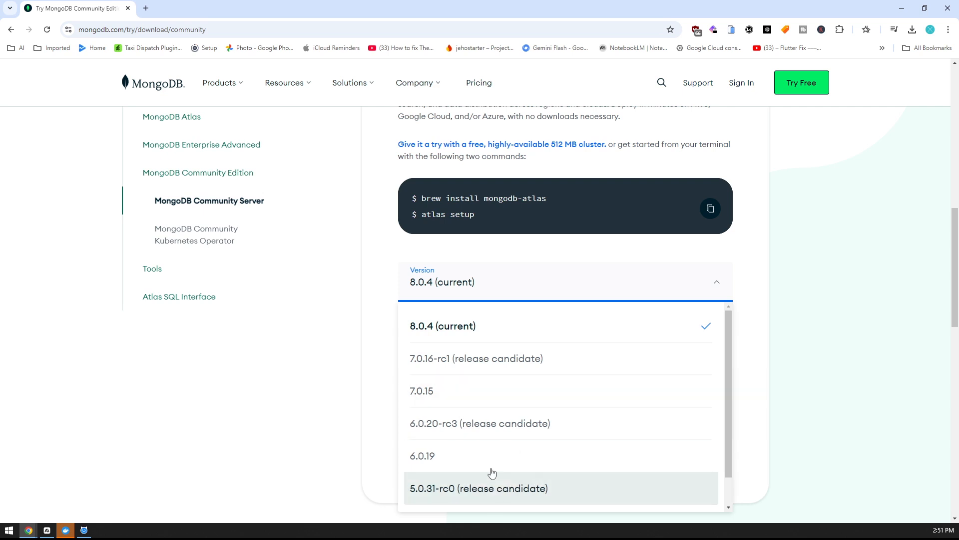
{"action": "left_click", "coordinate": [493, 293]}
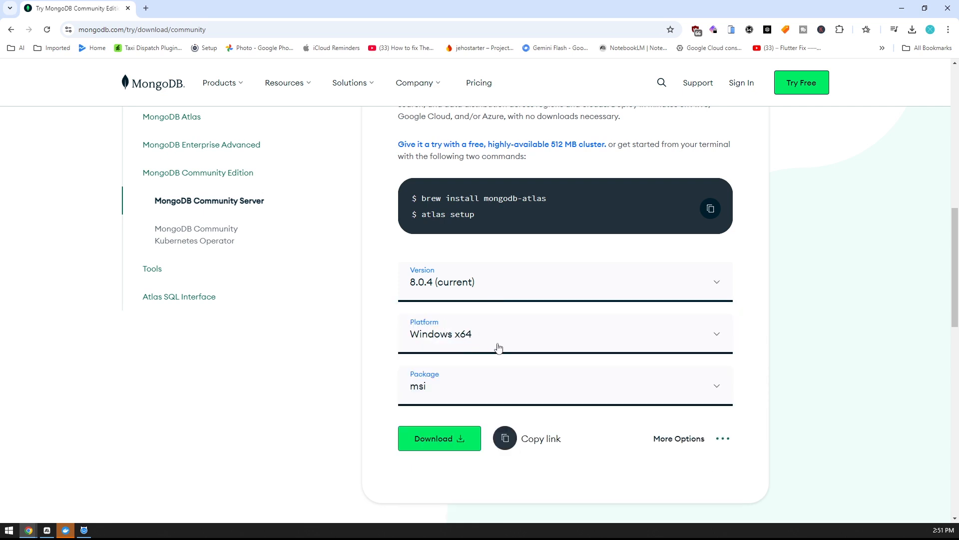
Look through the platform options for the Community Server download, keeping Windows x64 selected
{"action": "left_click", "coordinate": [521, 352]}
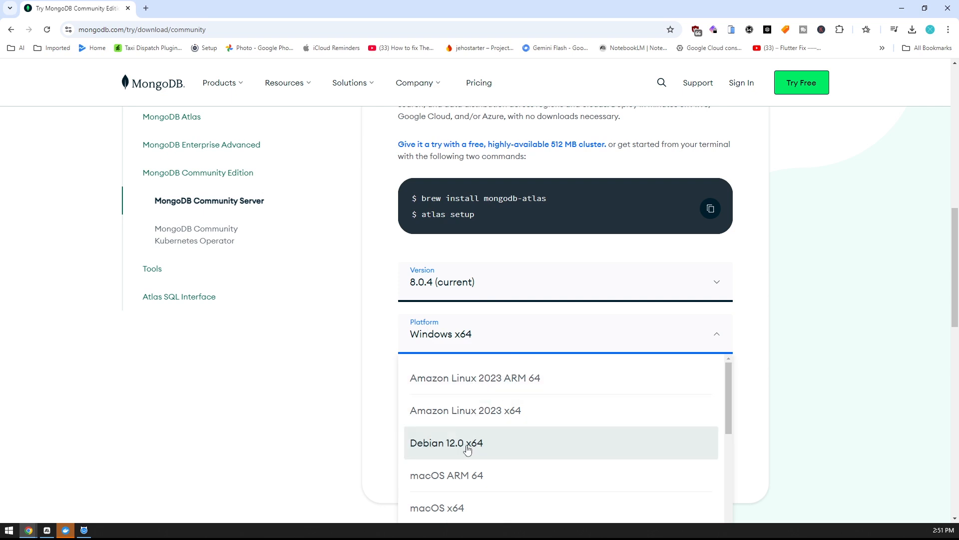
{"action": "scroll", "coordinate": [445, 439], "scroll_direction": "down", "scroll_amount": 2}
{"action": "scroll", "coordinate": [445, 440], "scroll_direction": "down", "scroll_amount": 8}
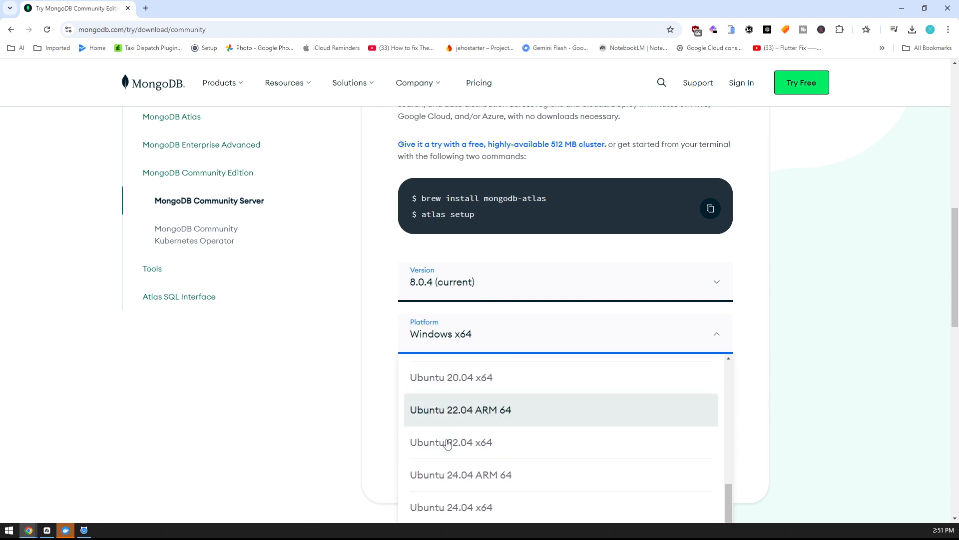
{"action": "left_click", "coordinate": [390, 225]}
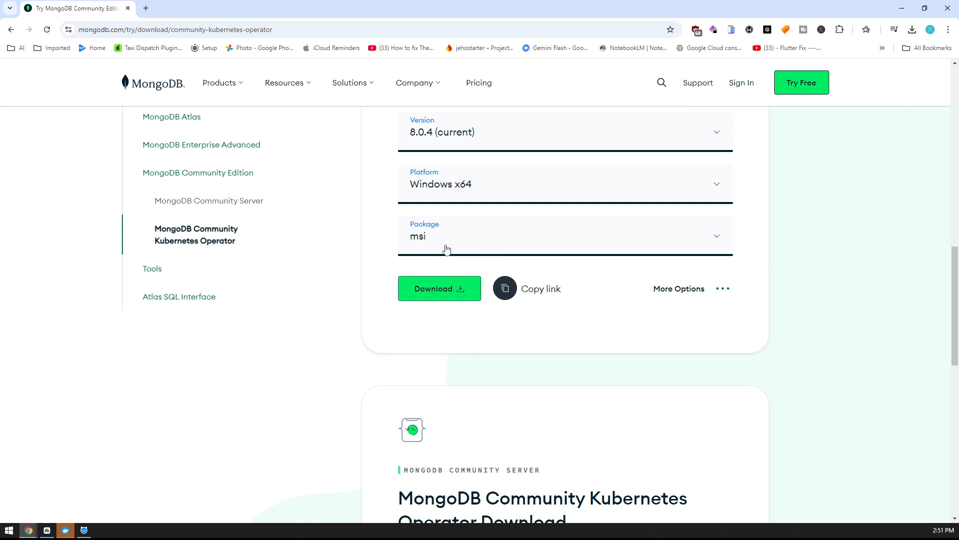
Choose the msi package for MongoDB Community Server and download it
{"action": "left_click", "coordinate": [477, 254]}
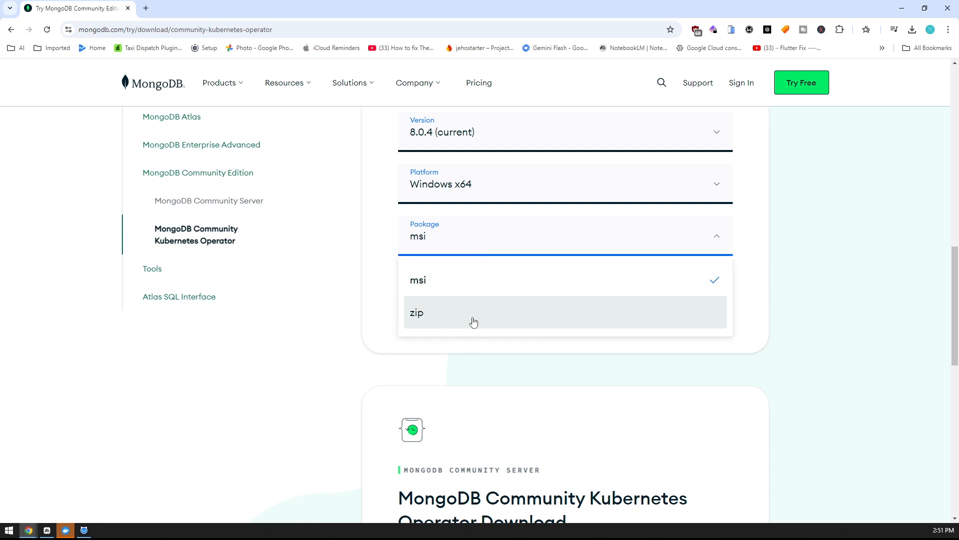
{"action": "left_click", "coordinate": [484, 281]}
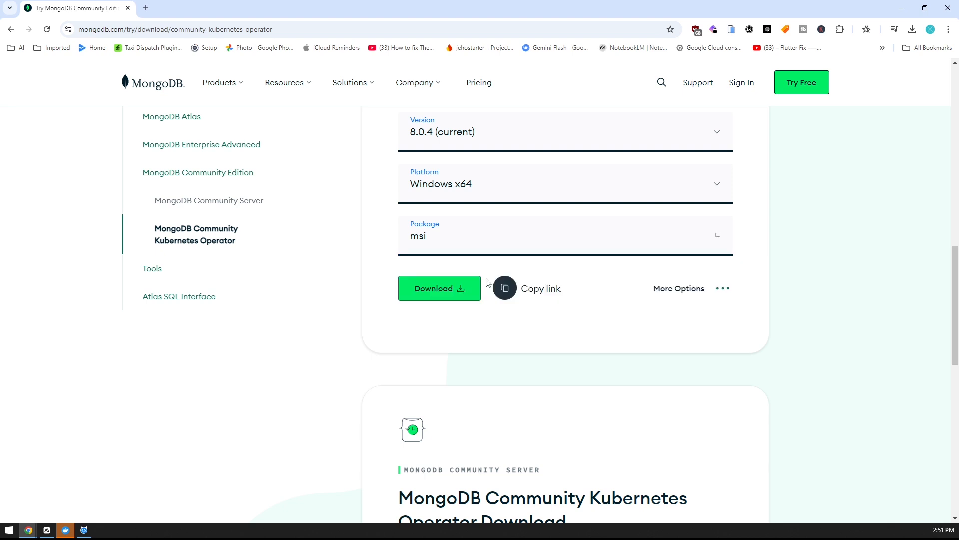
{"action": "left_click", "coordinate": [434, 294]}
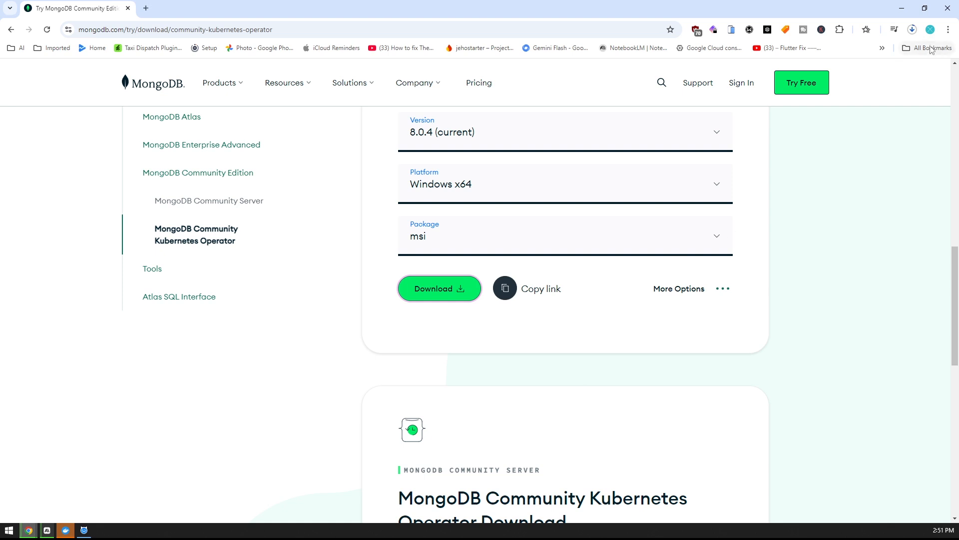
Launch the downloaded MongoDB msi installer and accept its license agreement
{"action": "left_click", "coordinate": [912, 29]}
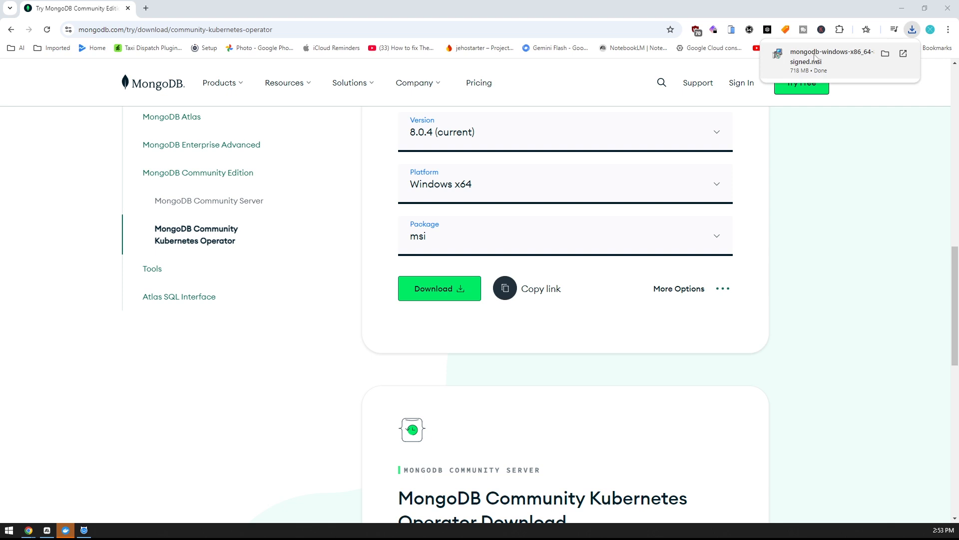
{"action": "left_click", "coordinate": [815, 58]}
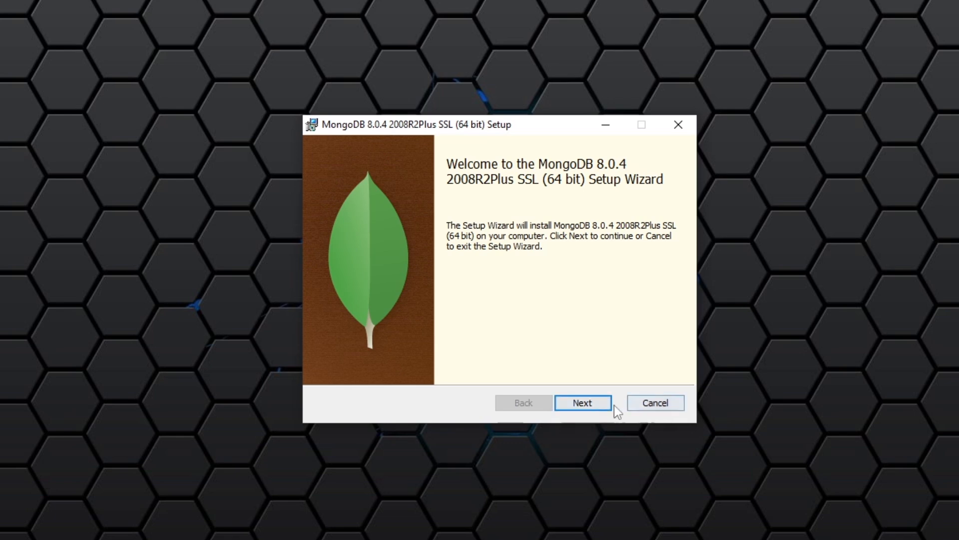
{"action": "left_click", "coordinate": [583, 404]}
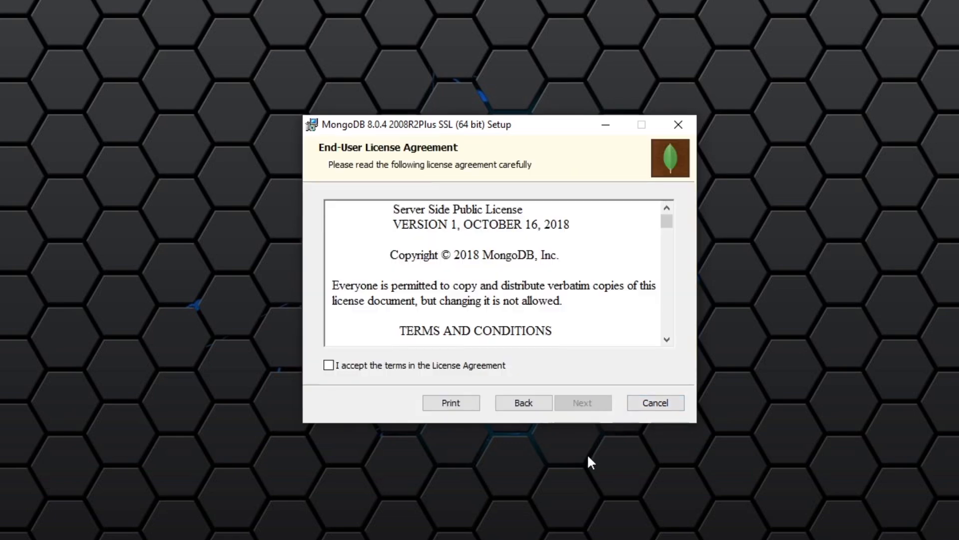
{"action": "left_click", "coordinate": [357, 369]}
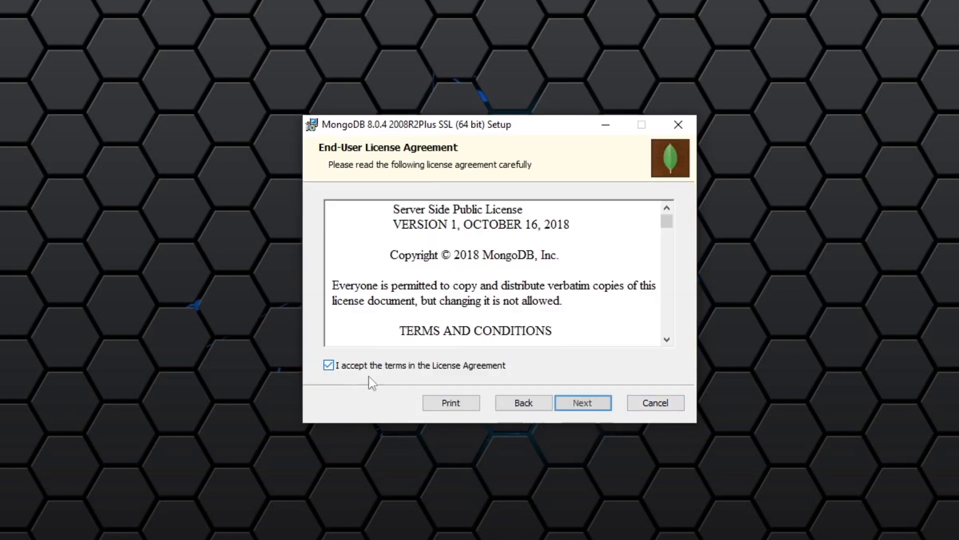
{"action": "left_click", "coordinate": [594, 406]}
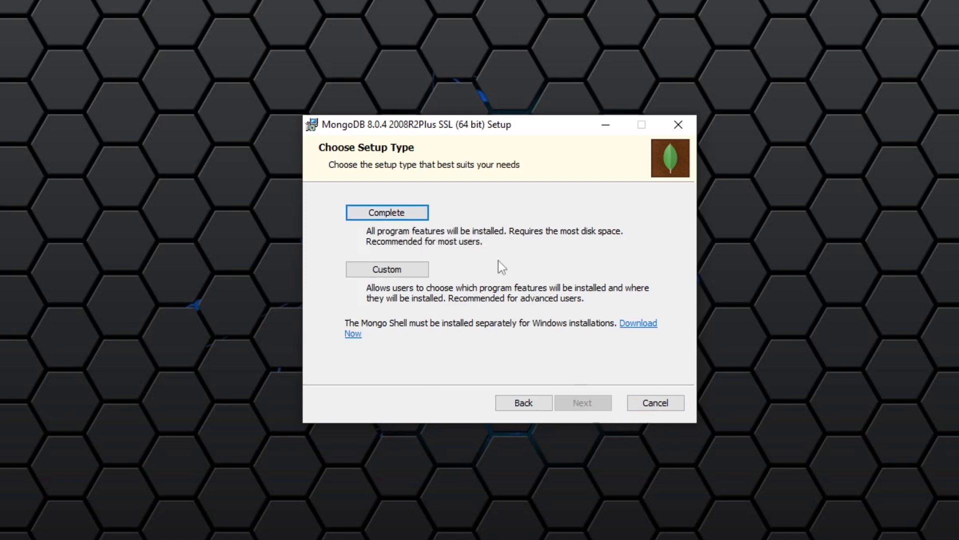
Choose the Complete setup type and accept the default configuration for installing MongoD as a service run by the Network Service user
{"action": "left_click", "coordinate": [395, 212]}
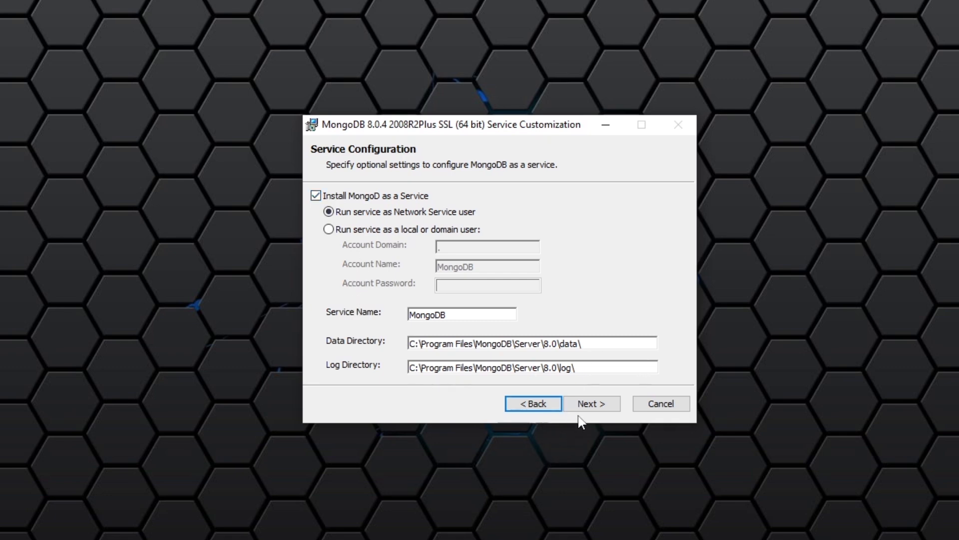
{"action": "left_click_drag", "start_coordinate": [609, 343], "coordinate": [285, 354]}
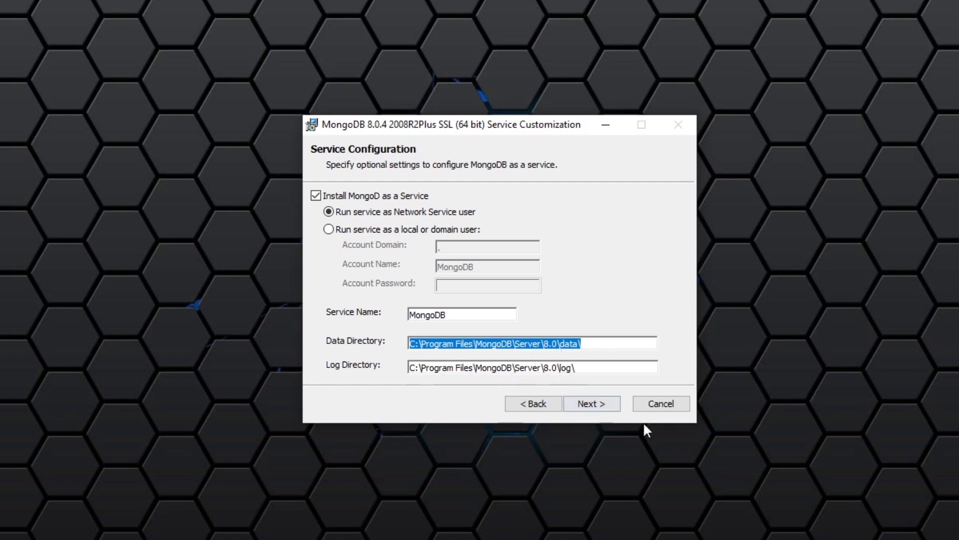
{"action": "left_click", "coordinate": [598, 404]}
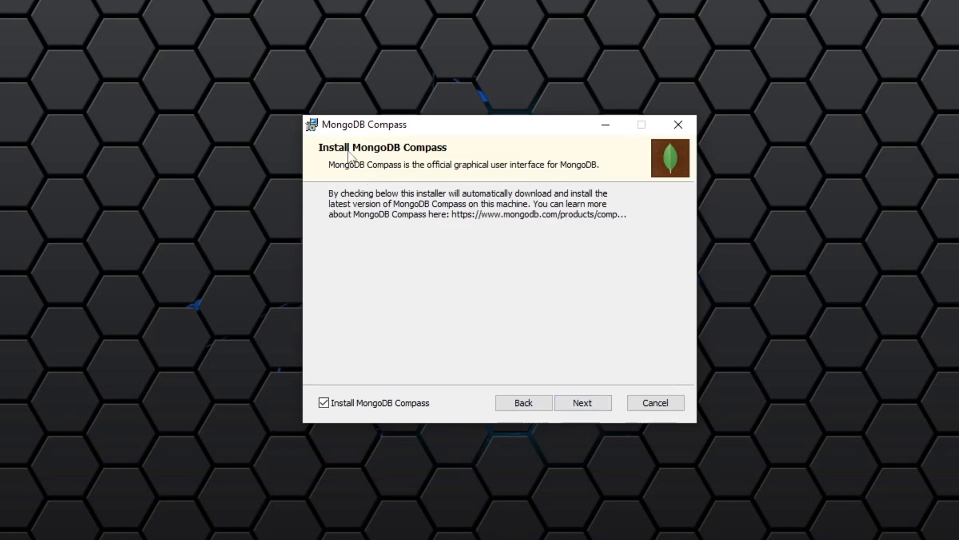
Install MongoDB 8.0.4 with MongoDB Compass included and finish the setup wizard
{"action": "left_click", "coordinate": [597, 401]}
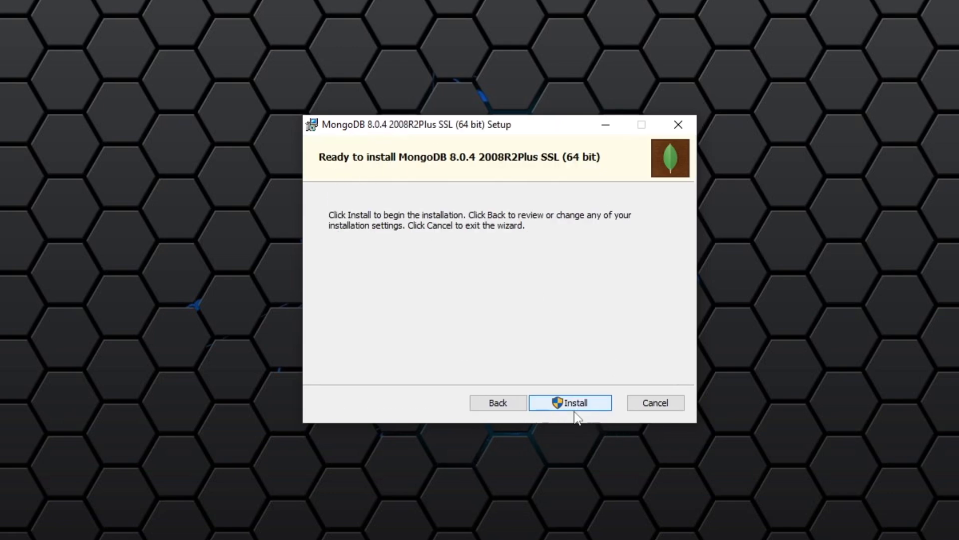
{"action": "left_click", "coordinate": [575, 404]}
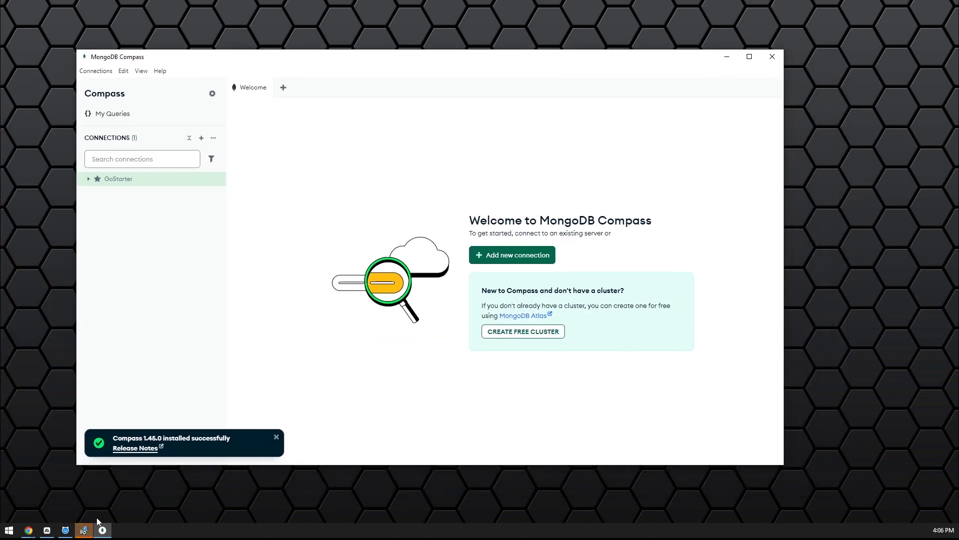
{"action": "left_click", "coordinate": [79, 530]}
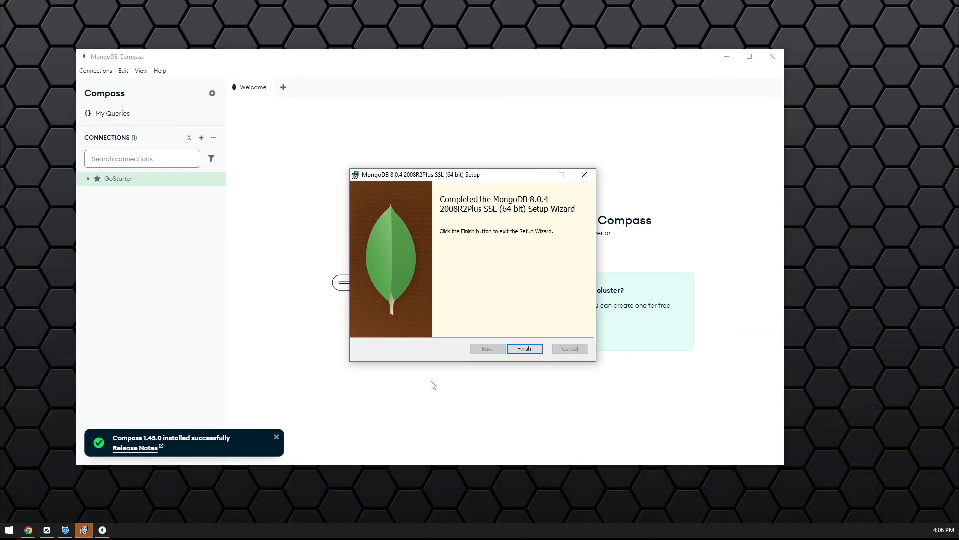
{"action": "left_click", "coordinate": [524, 350]}
{"action": "left_click", "coordinate": [525, 349]}
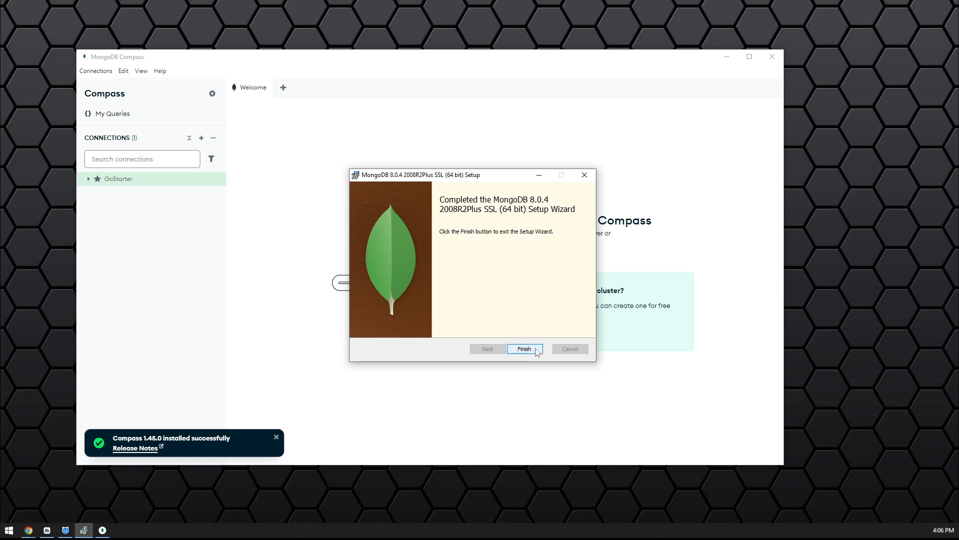